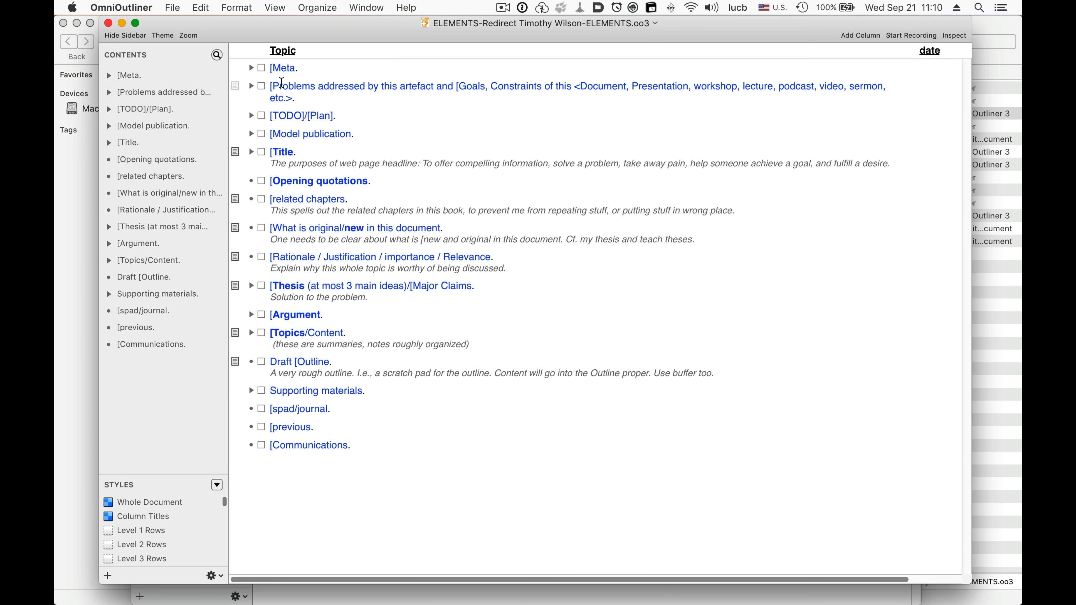
Look through the subrows of the [Meta section, collapsing its LaunchBar shortcut row and finally the section itself
click(252, 67)
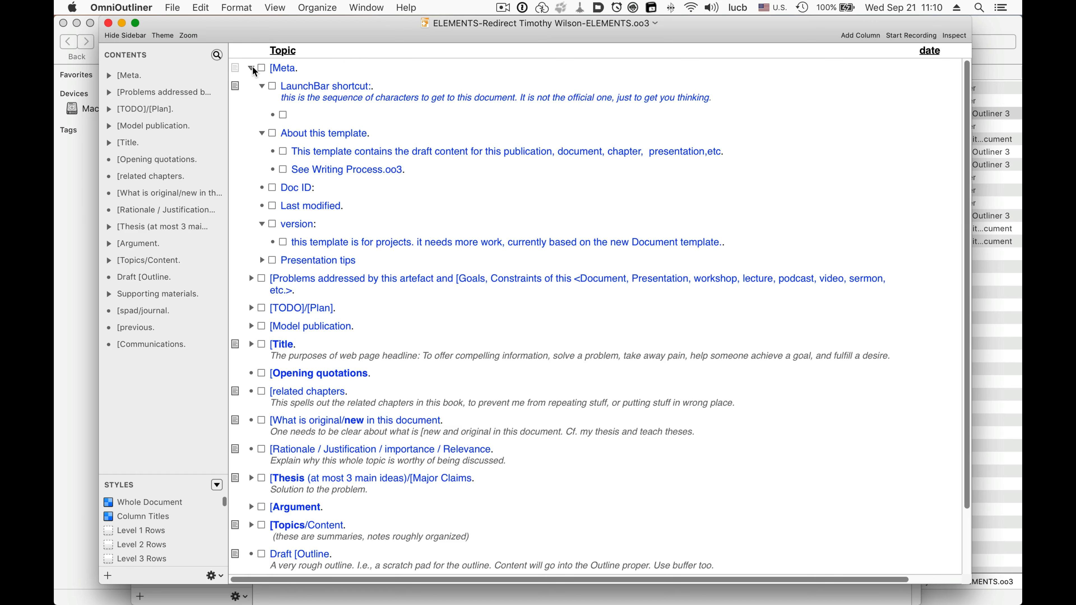
click(263, 87)
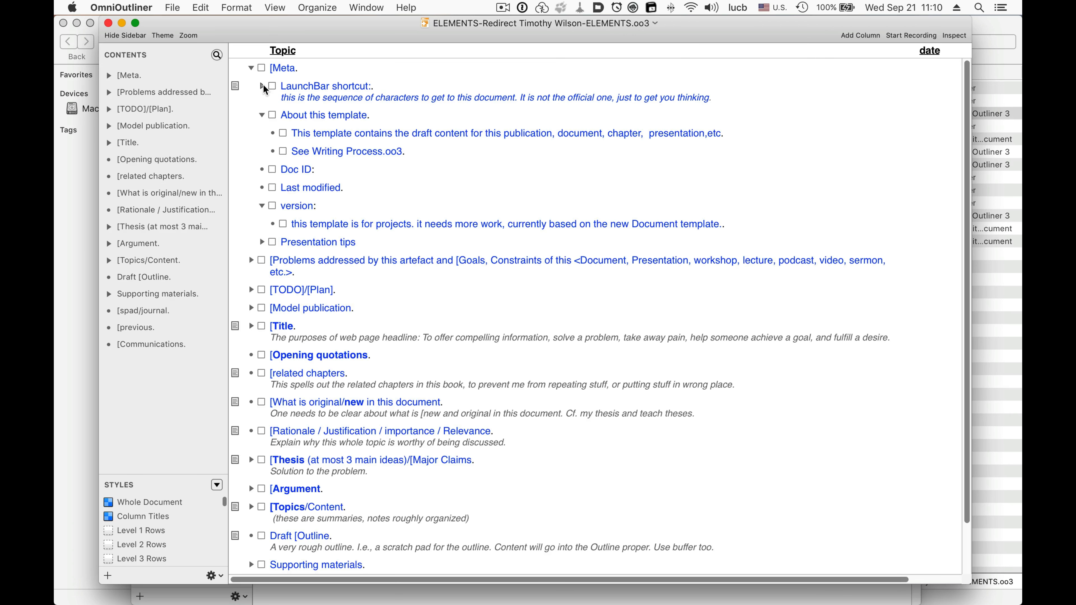
click(251, 67)
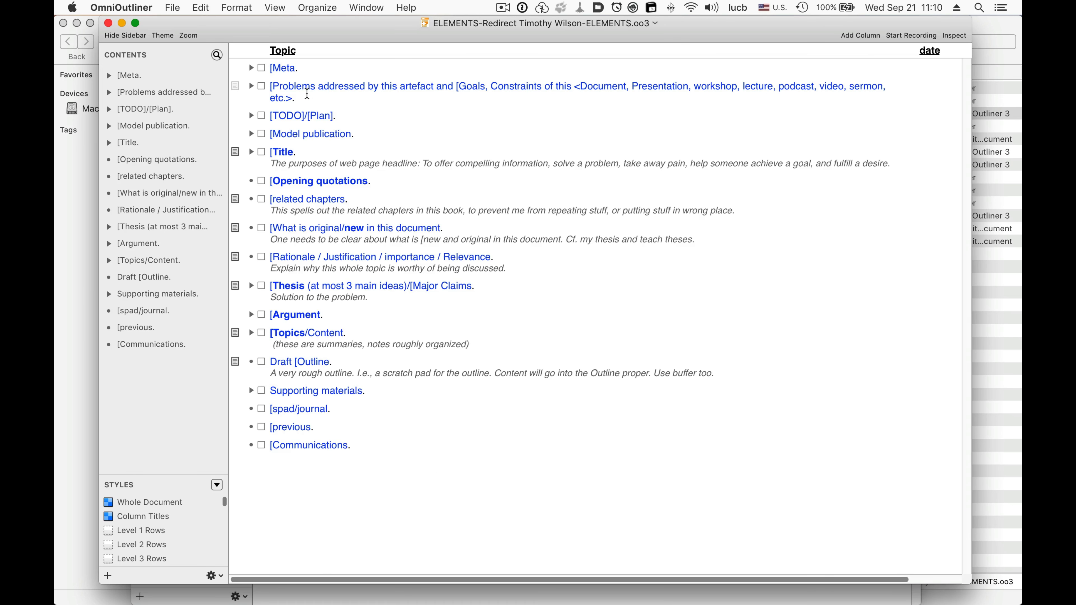
Expand the [Problems addressed and [TODO]/[Plan] sections to view their subrows, and collapse the "or promote:" row
click(250, 86)
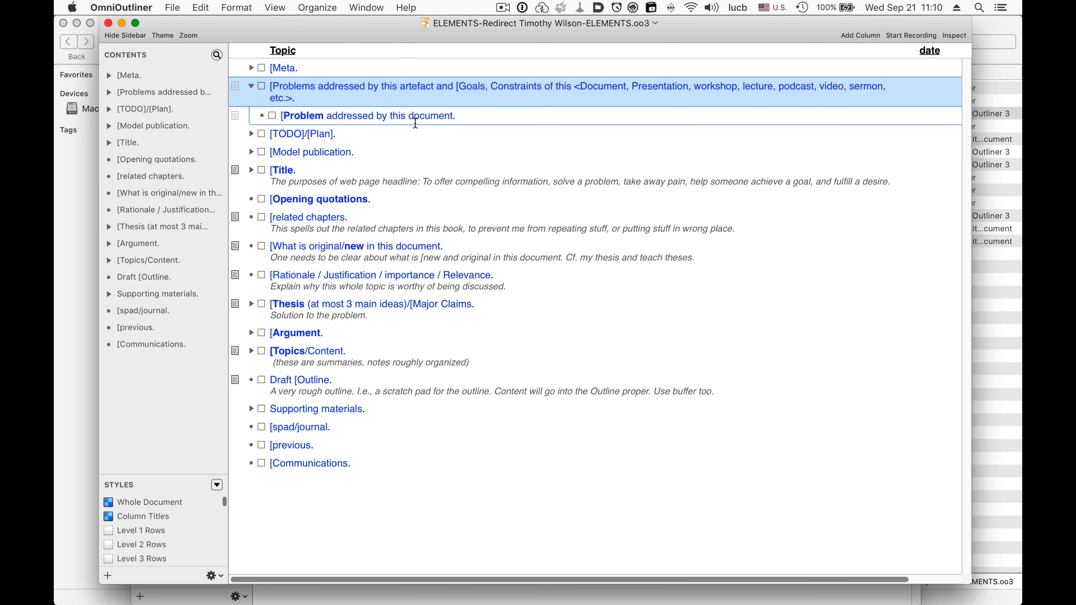
click(484, 116)
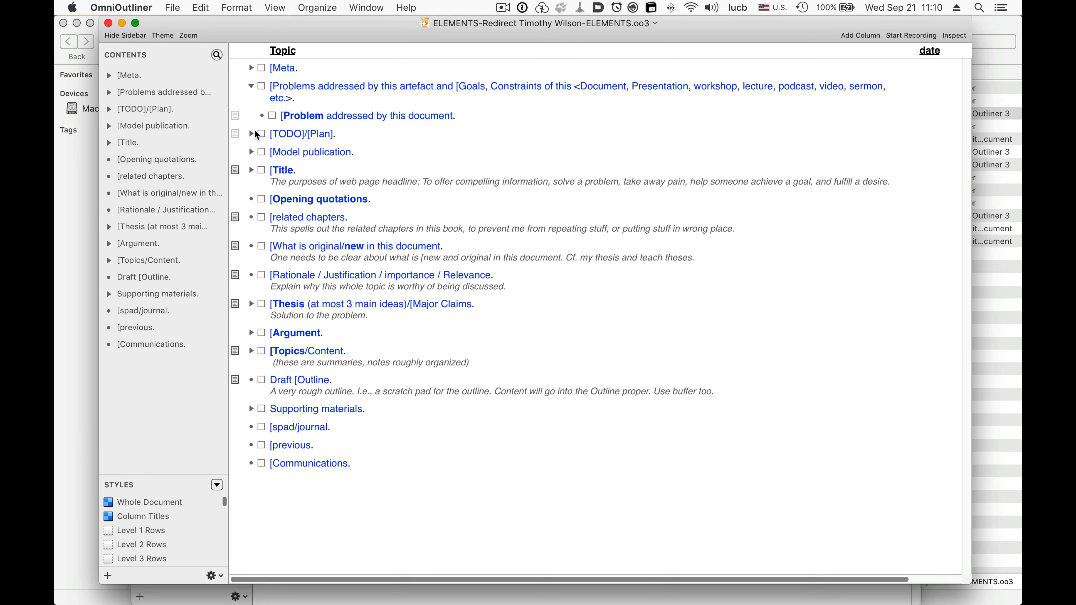
click(251, 134)
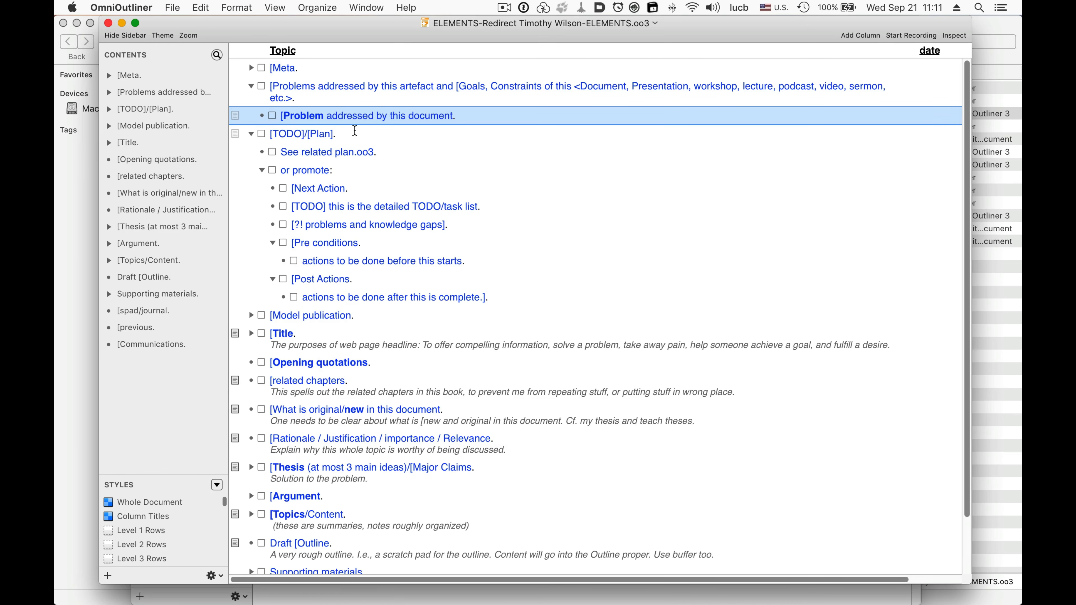
click(261, 170)
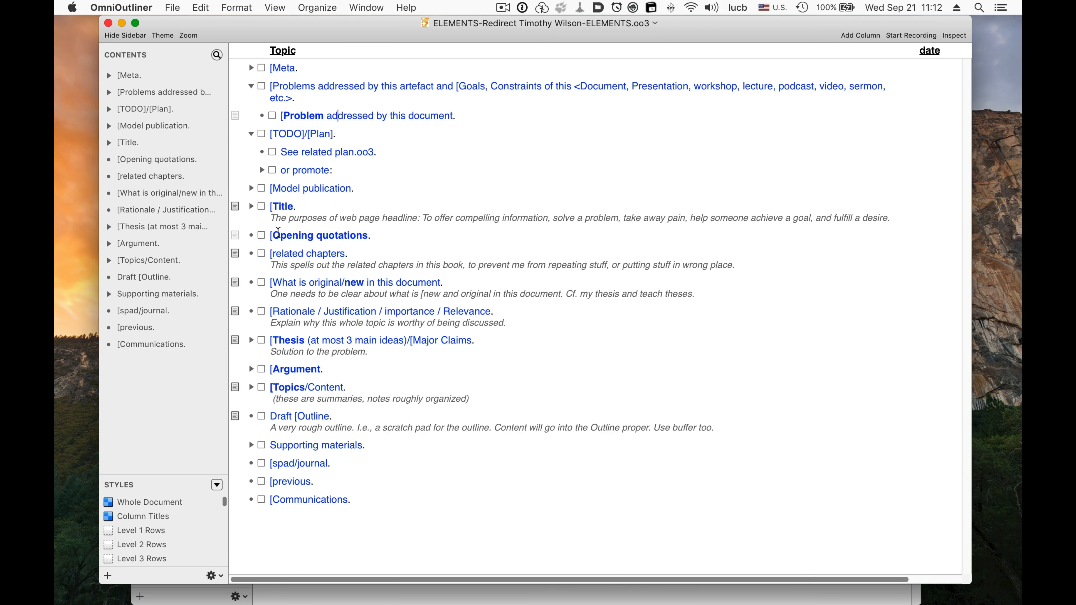
Look inside the [Model publication and [Title sections, including the current and provisional titles rows, and collapse both again
click(251, 188)
click(251, 188)
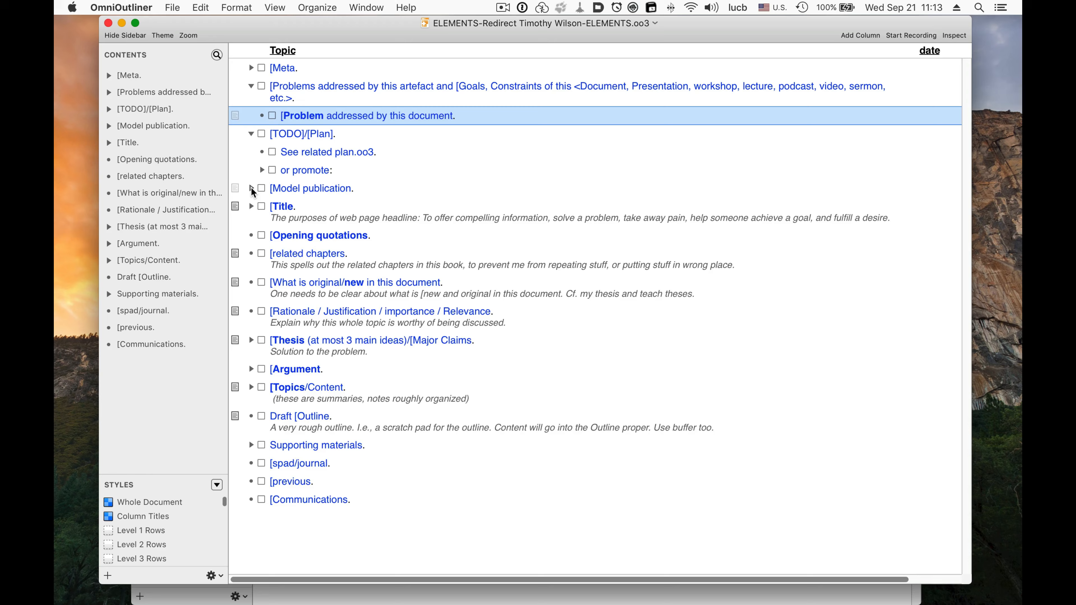
click(310, 211)
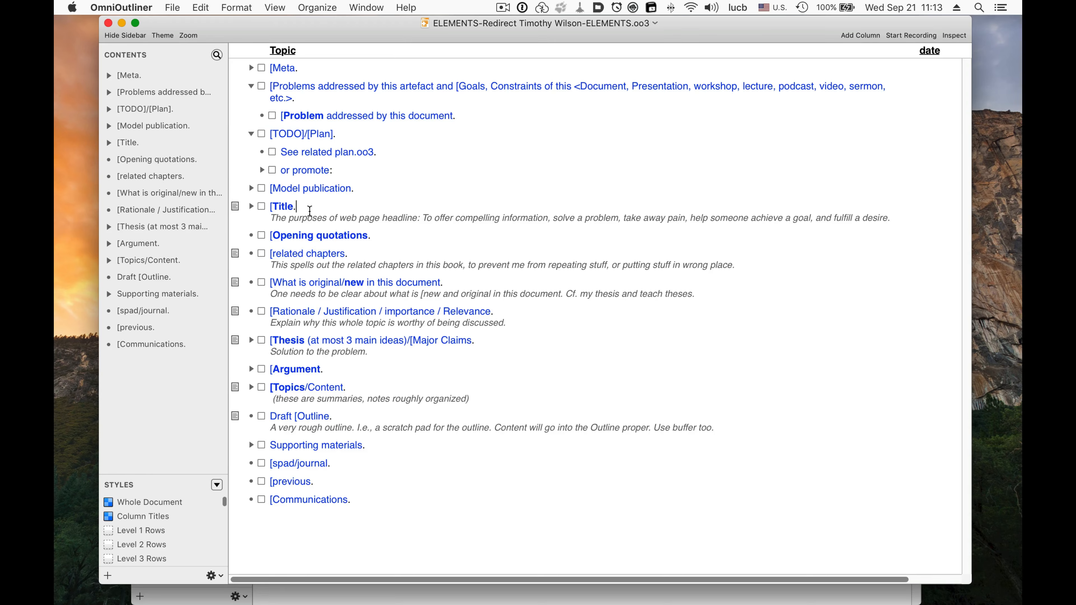
key(super+9)
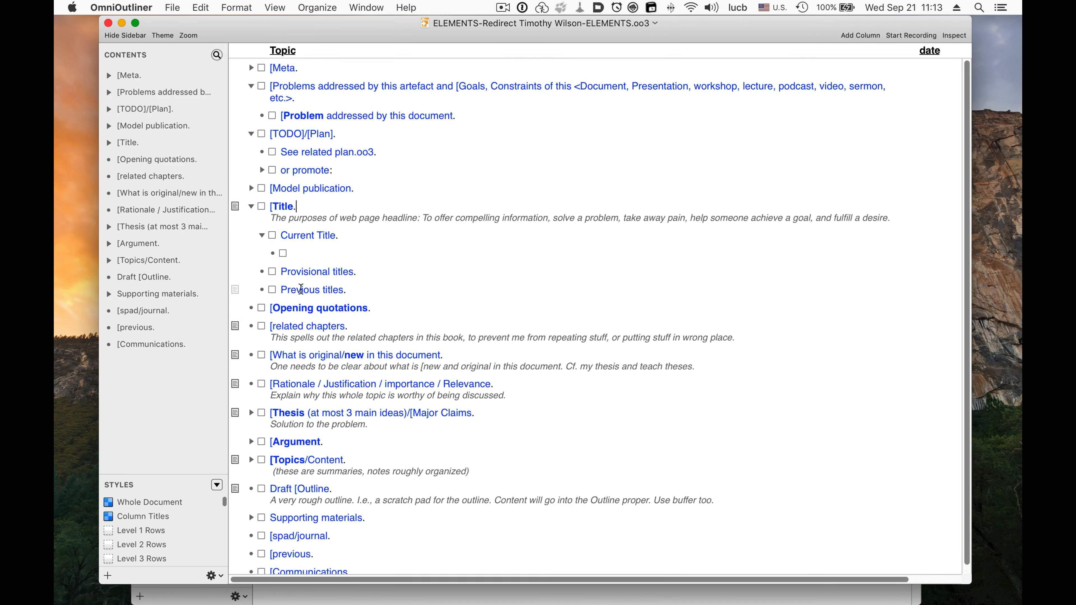
click(375, 244)
click(391, 272)
click(252, 207)
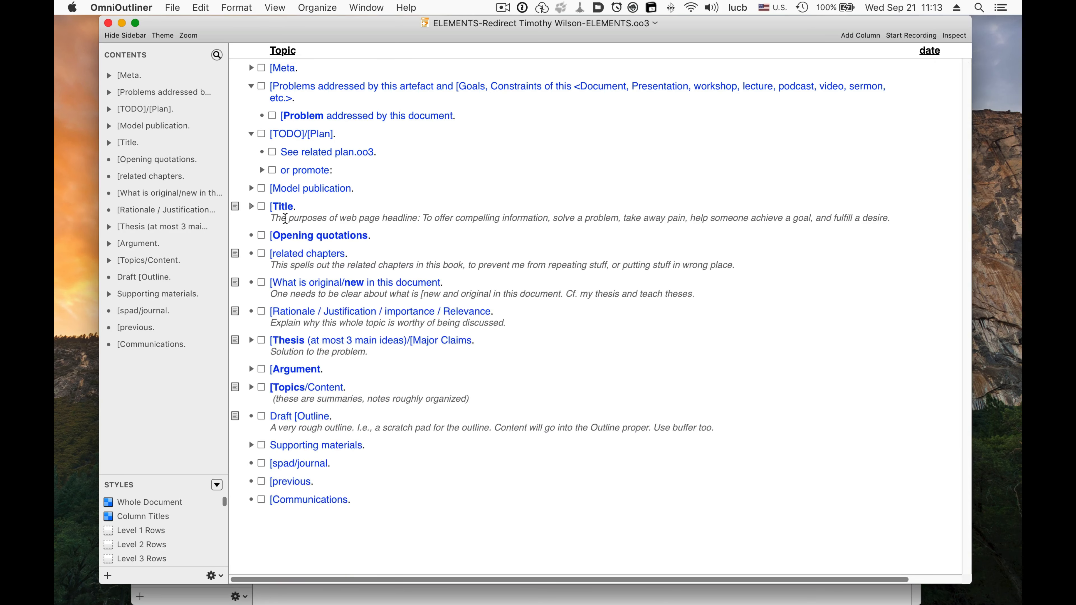
Go through the rows from [Opening quotations to [Thesis, briefly expanding [Thesis to view its subrows
click(346, 228)
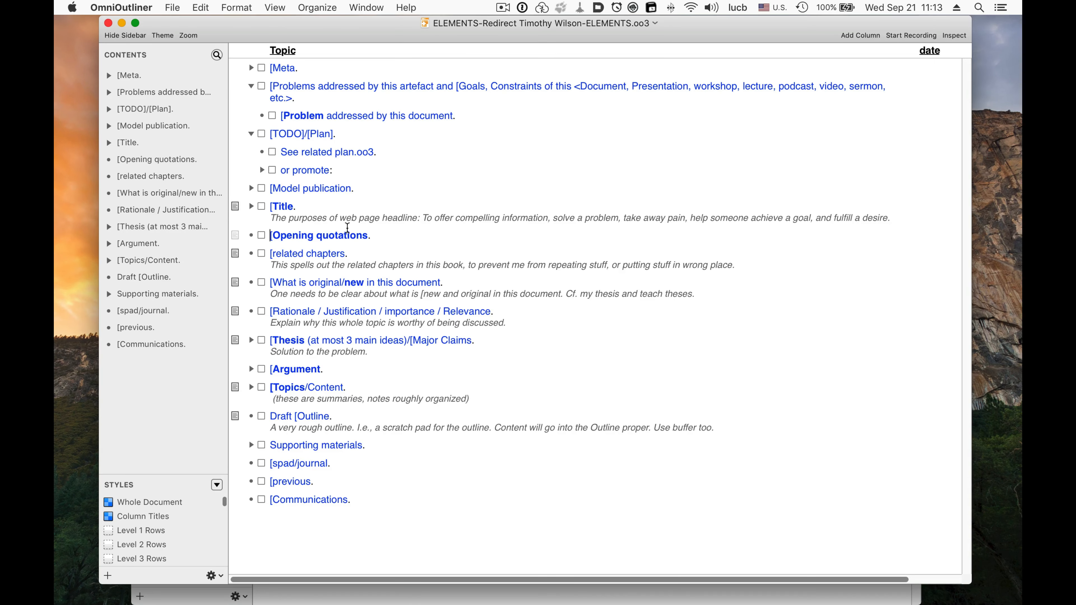
click(378, 249)
key(Down)
key(Down)
key(Down)
key(super+0)
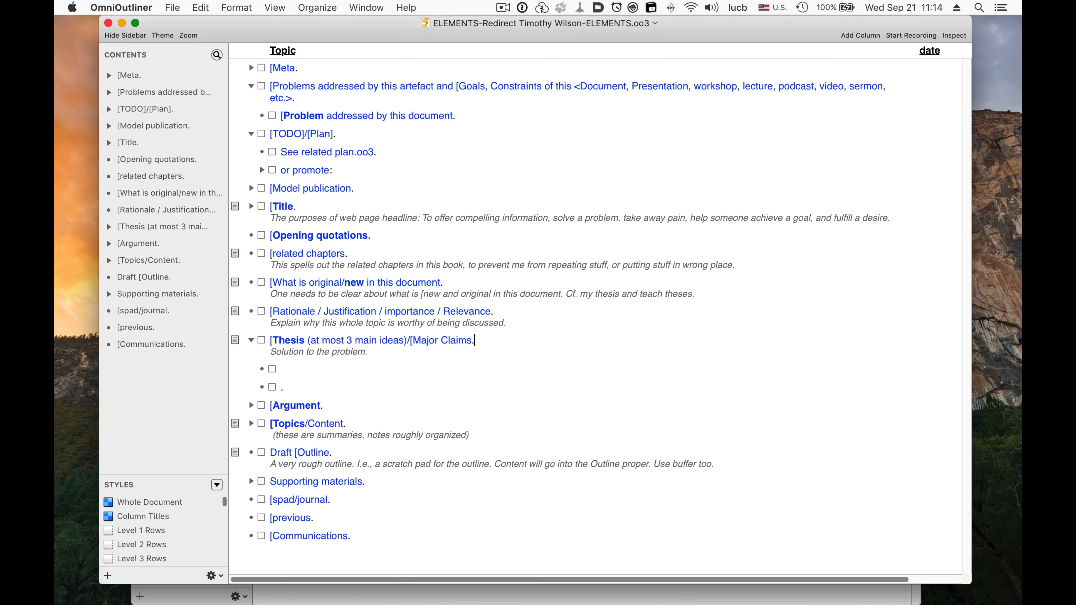
key(super+9)
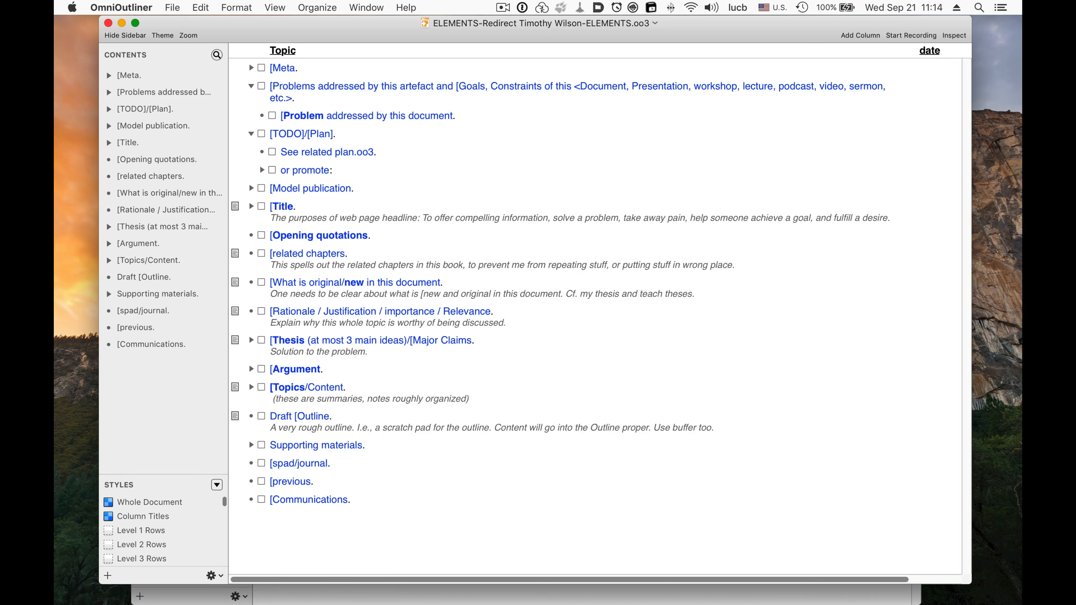
Expand the [Argument section to view its core argument, counter arguments and rebuttal rows, and collapse it again
click(323, 369)
key(super+9)
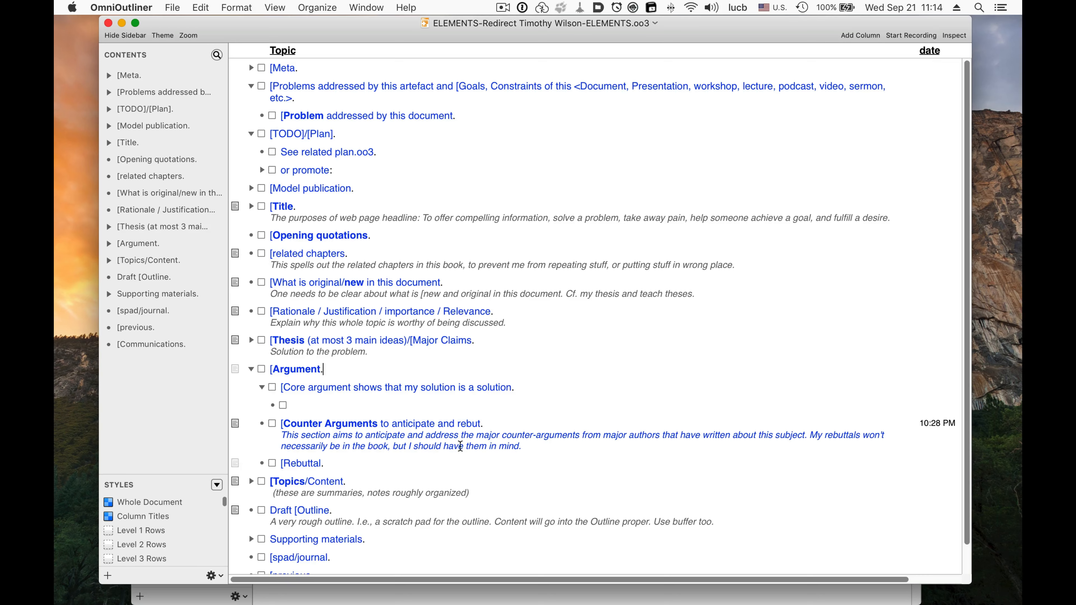
click(467, 423)
click(250, 370)
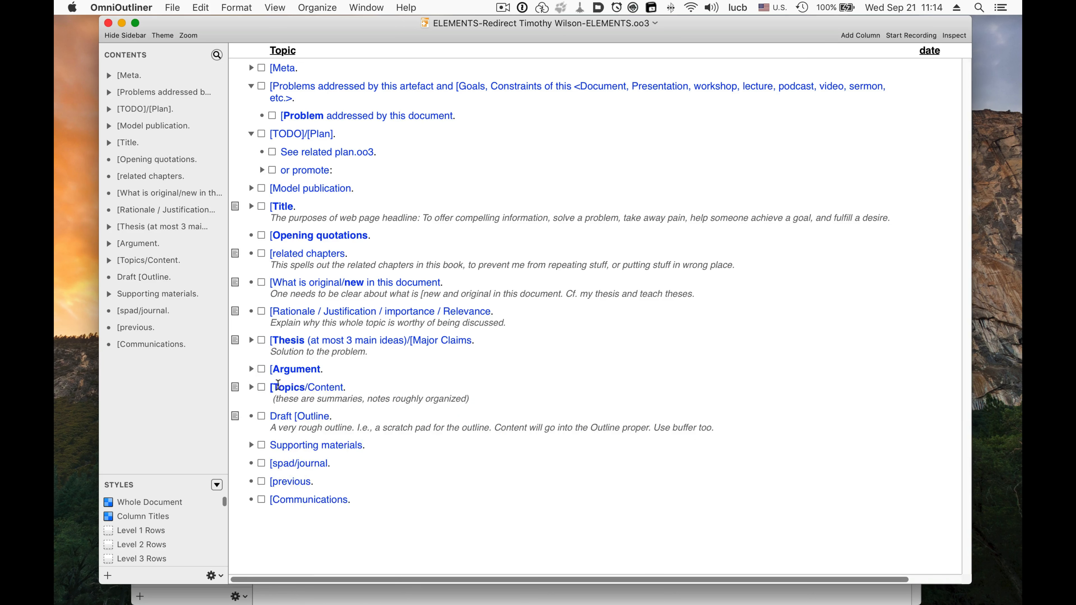
Focus the outline on the [Topics/Content section only and expand it to show its subrows
click(306, 380)
key(shift+super+f)
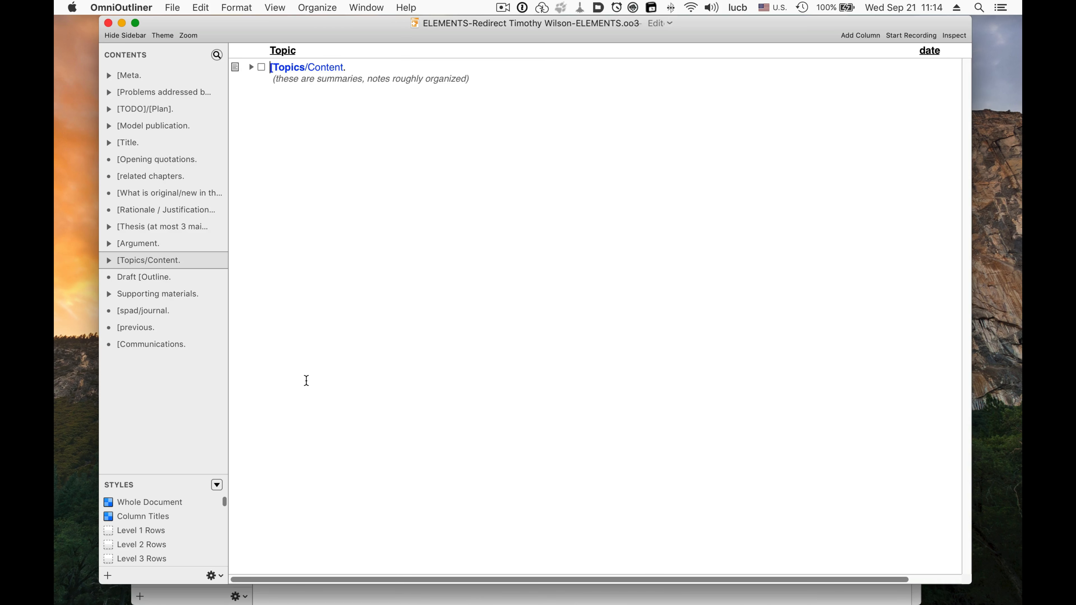
click(251, 68)
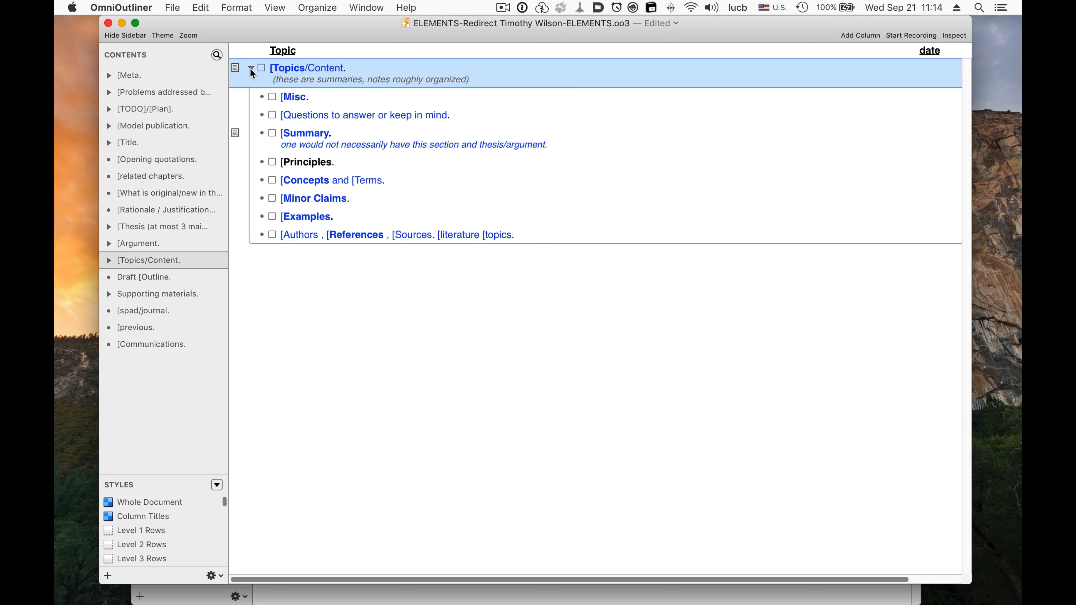
Add an empty child row under [Misc in the [Topics/Content section
click(381, 95)
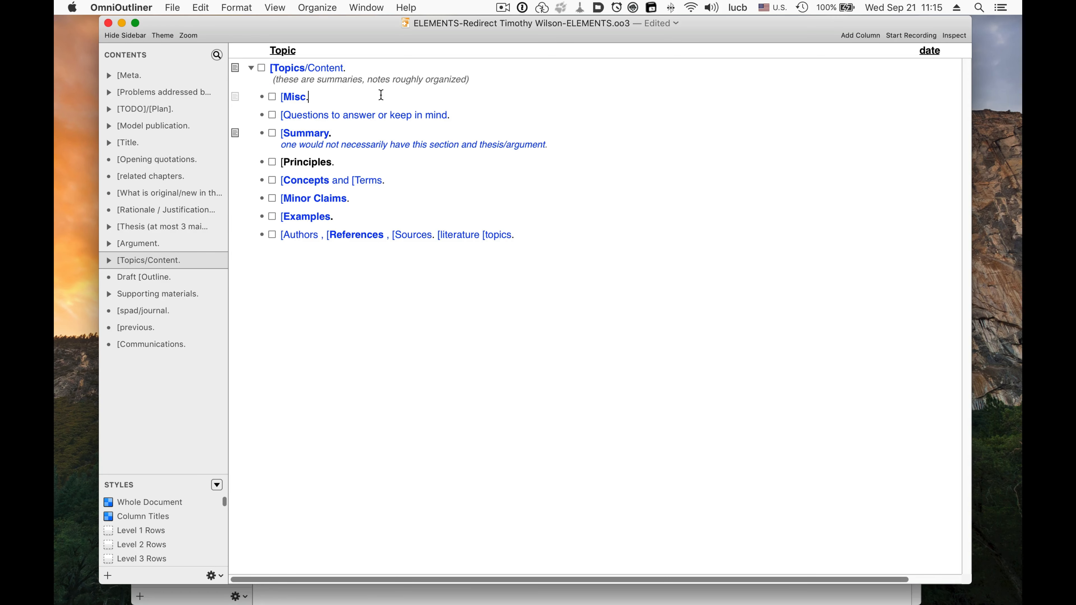
key(Return)
key(Tab)
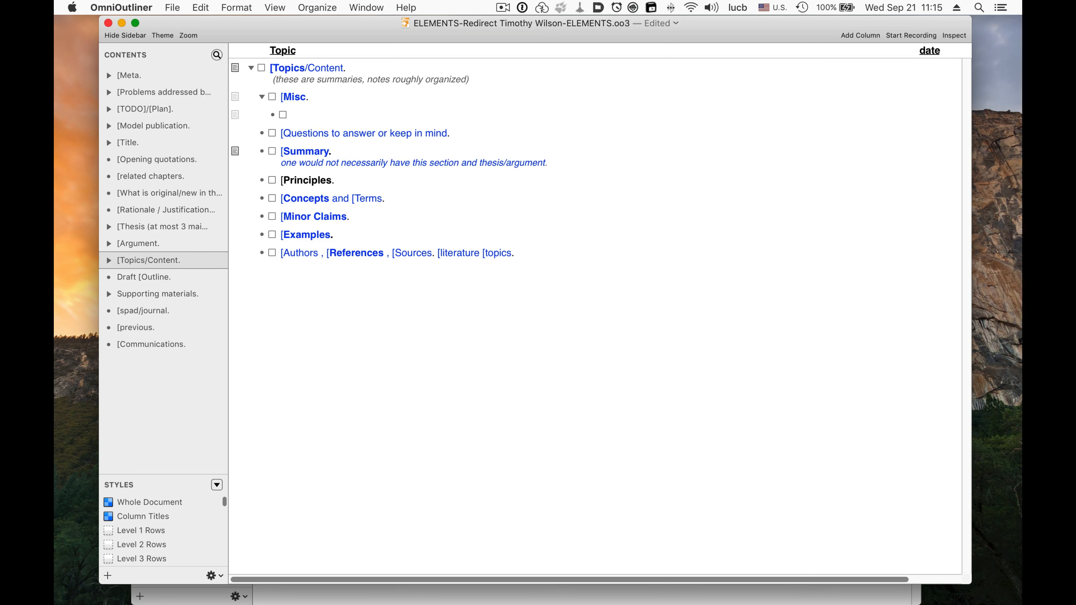
Add an empty child row under [Concepts and [Terms
key(Down)
key(Down)
key(Down)
key(Down)
key(Return)
key(Tab)
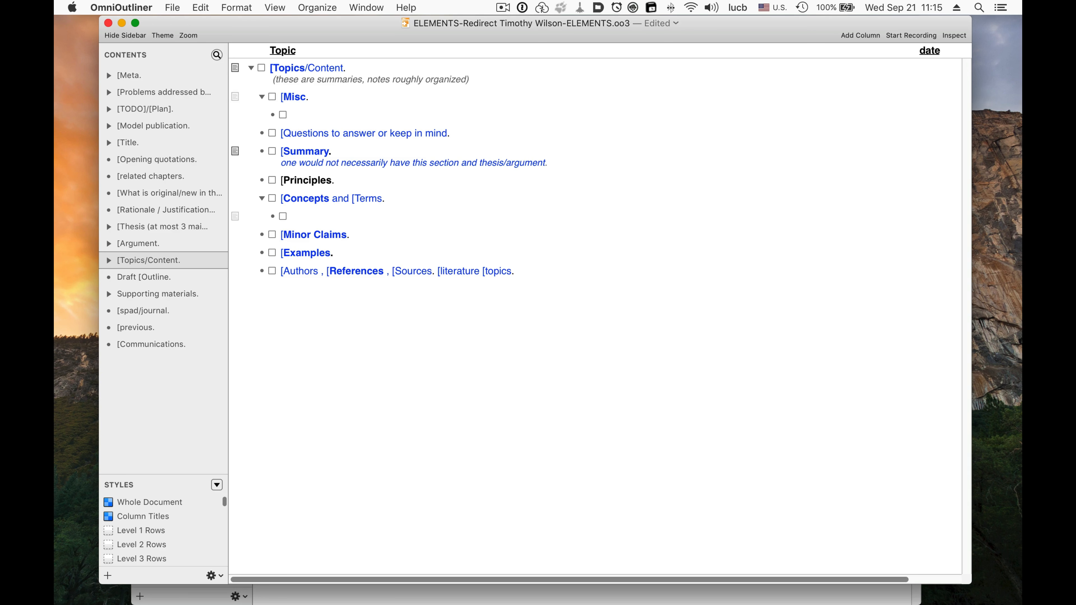
Add an empty child row under [Examples
key(Down)
key(Down)
key(Return)
key(Tab)
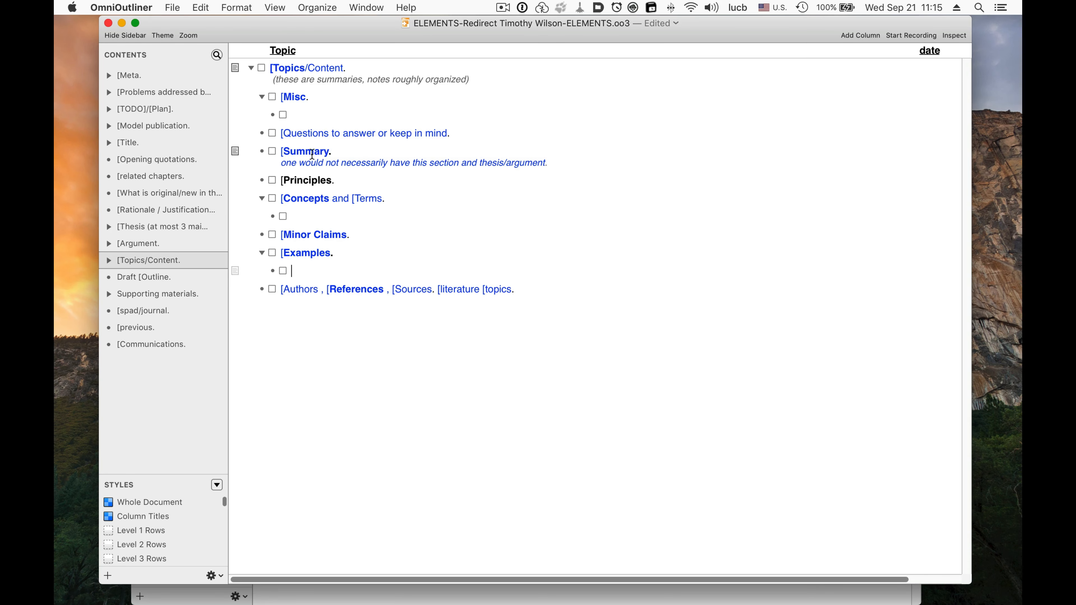
Add a row reading "[Example" nested beneath the empty child row of [Misc
click(340, 117)
key(Return)
key(Tab)
text([Example)
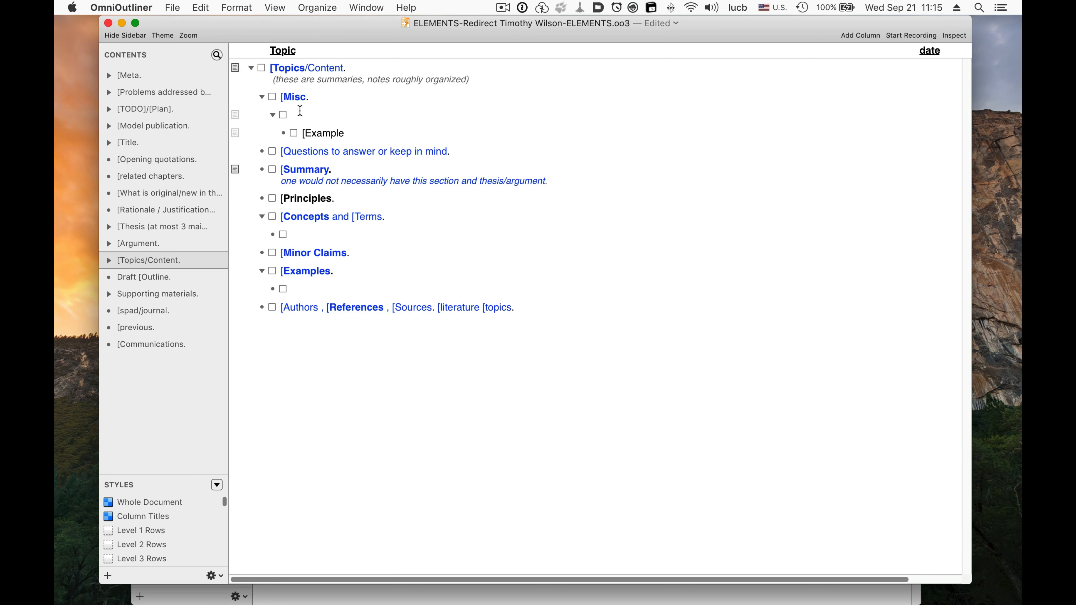
Search the document for "[example", go to each matching row, and clear the search text
click(217, 55)
click(193, 55)
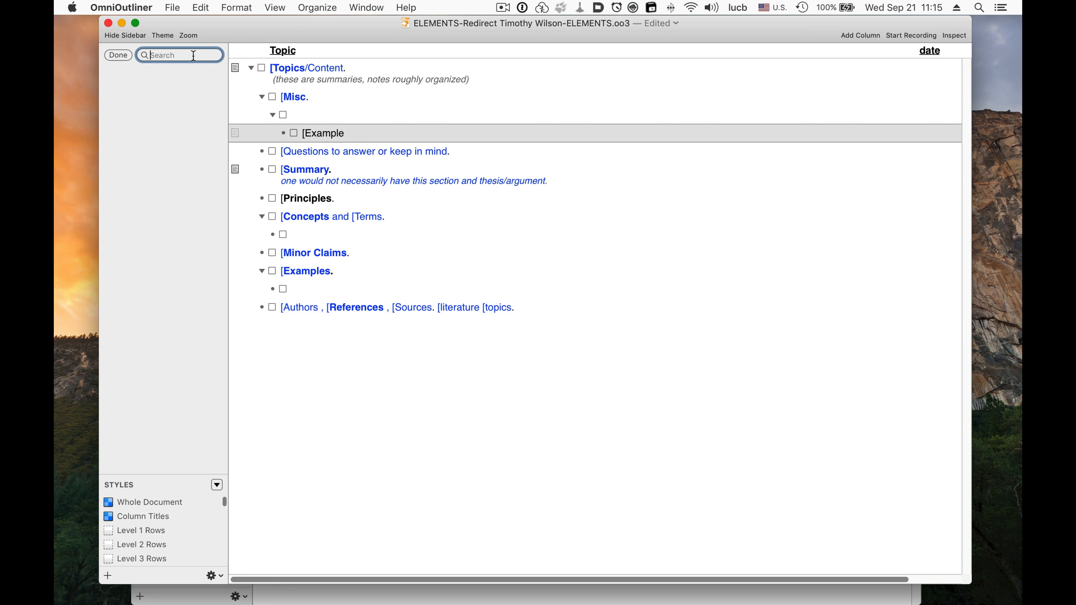
text([example)
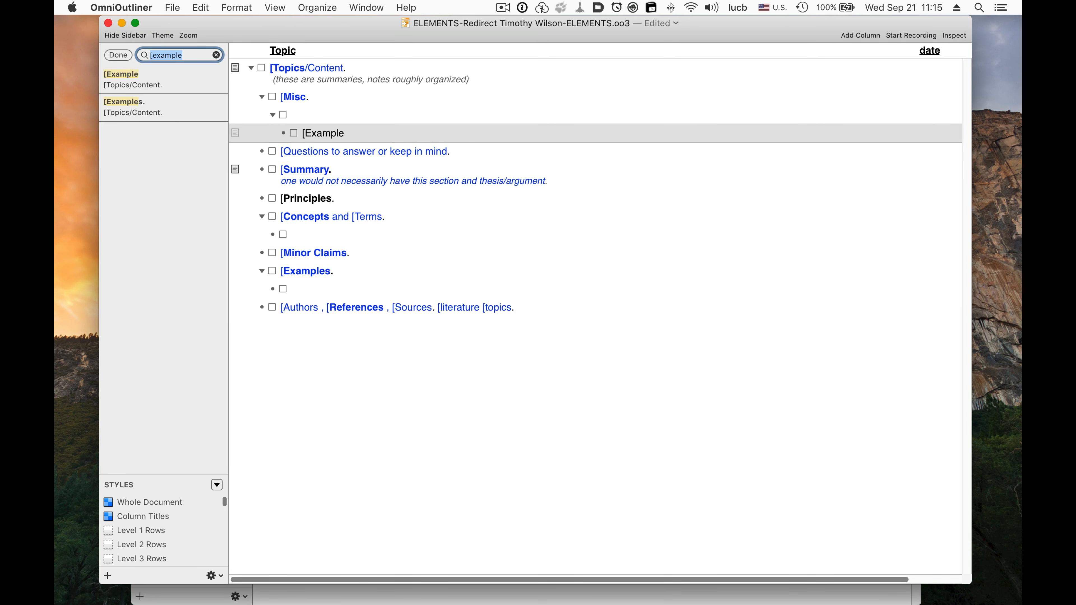
click(146, 88)
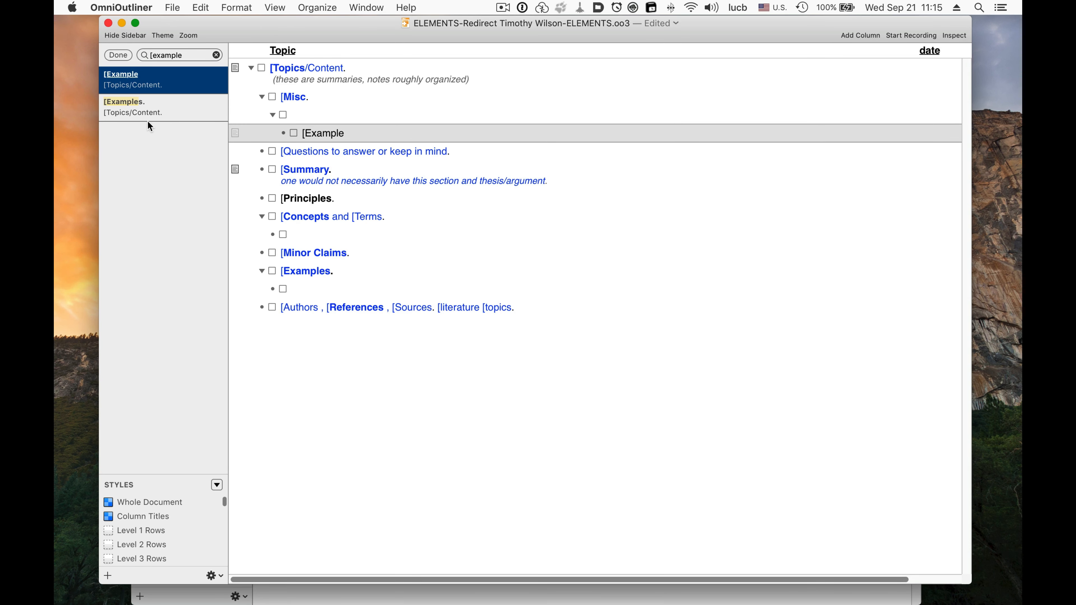
click(148, 122)
click(160, 105)
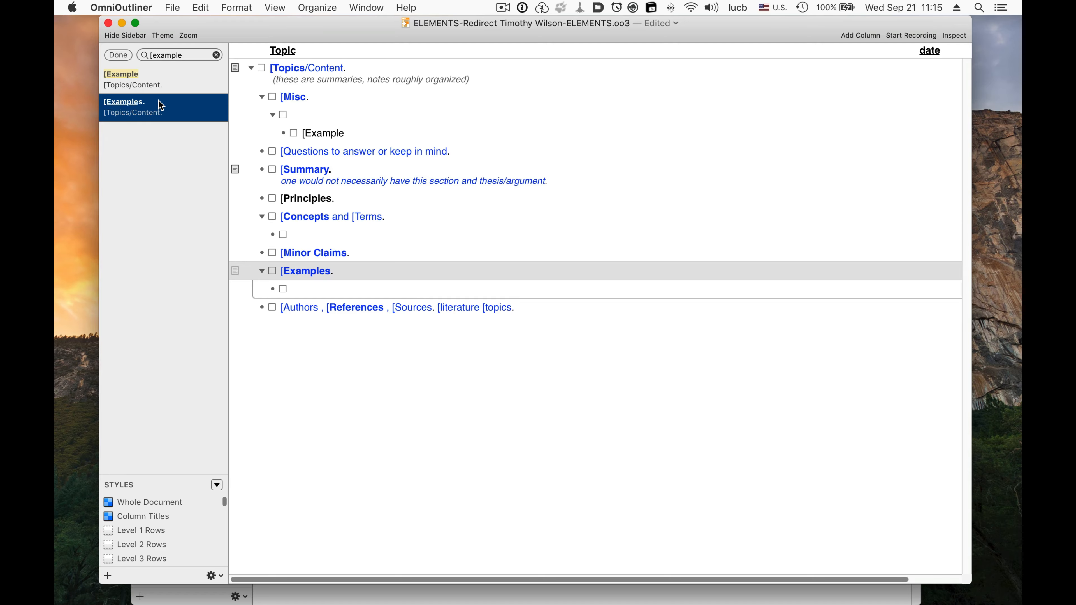
click(309, 303)
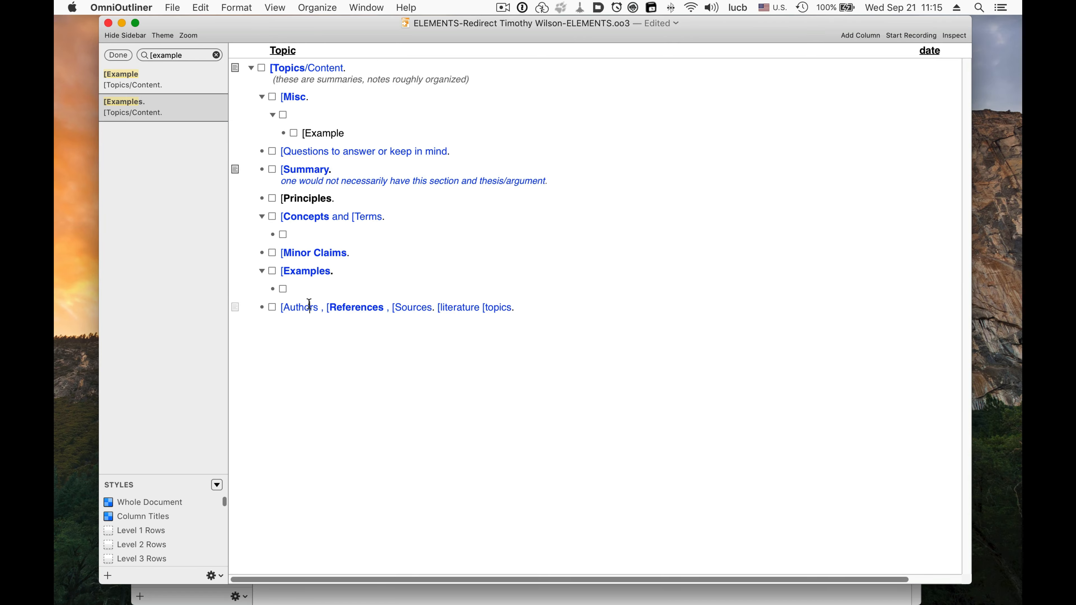
click(216, 54)
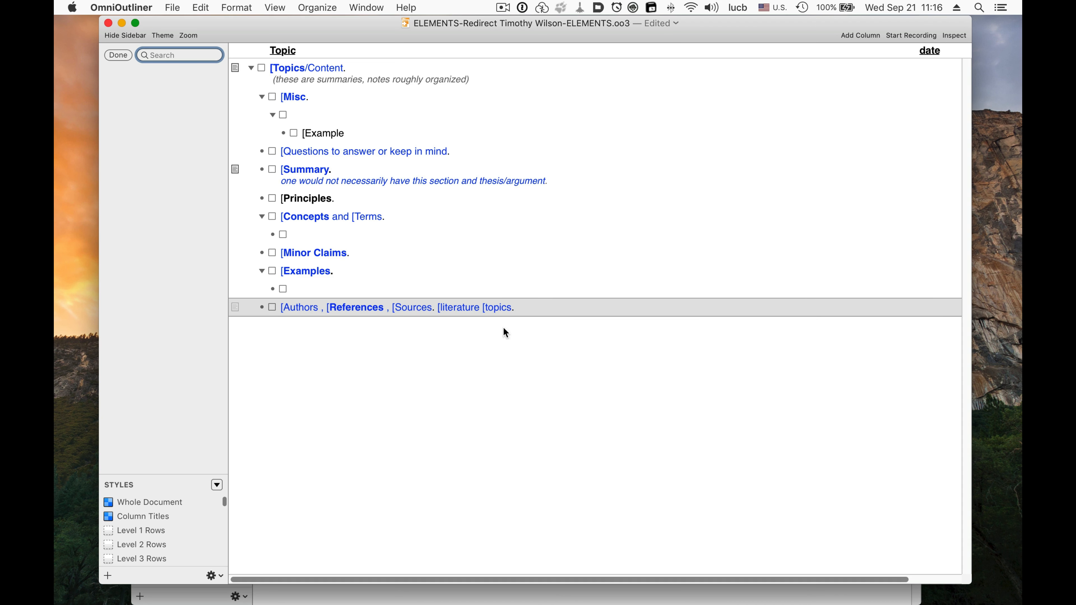
Add a child row "The Computer Revolution in Philosophy" under the [Authors, [References, [Sources row
click(553, 303)
key(Return)
key(Tab)
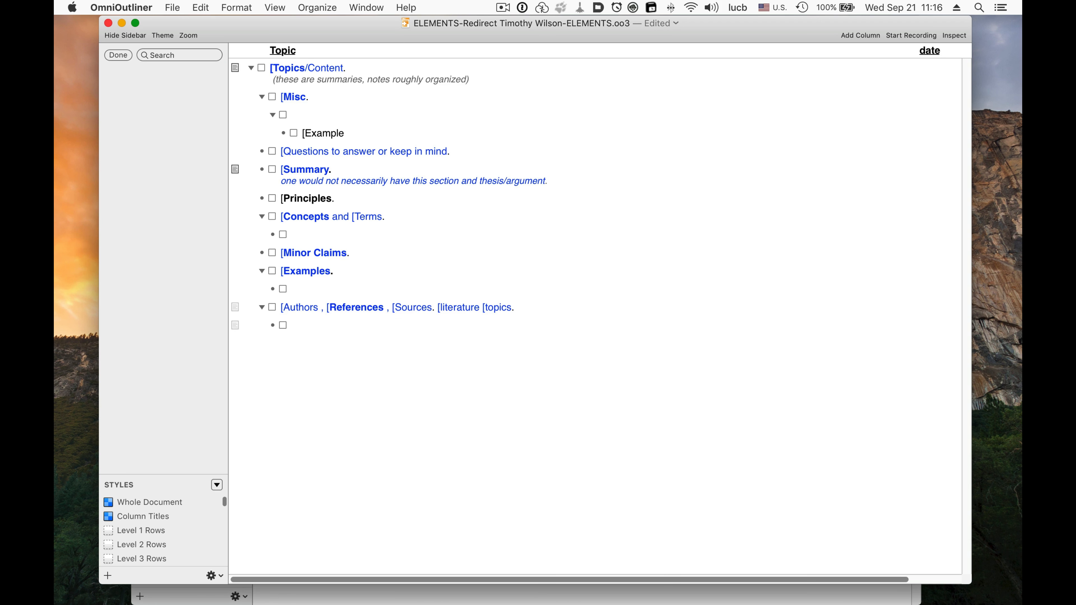
text(The Computer Revolution in Philosophy)
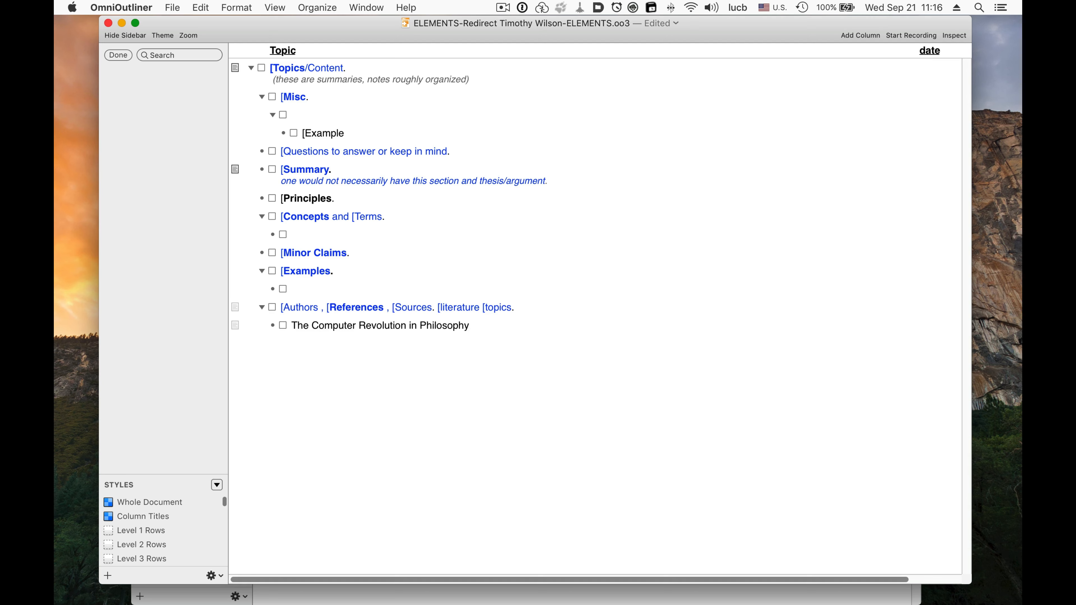
Leave the search, view the Draft [Outline section on its own, and focus on Supporting materials with its subrows expanded
click(120, 56)
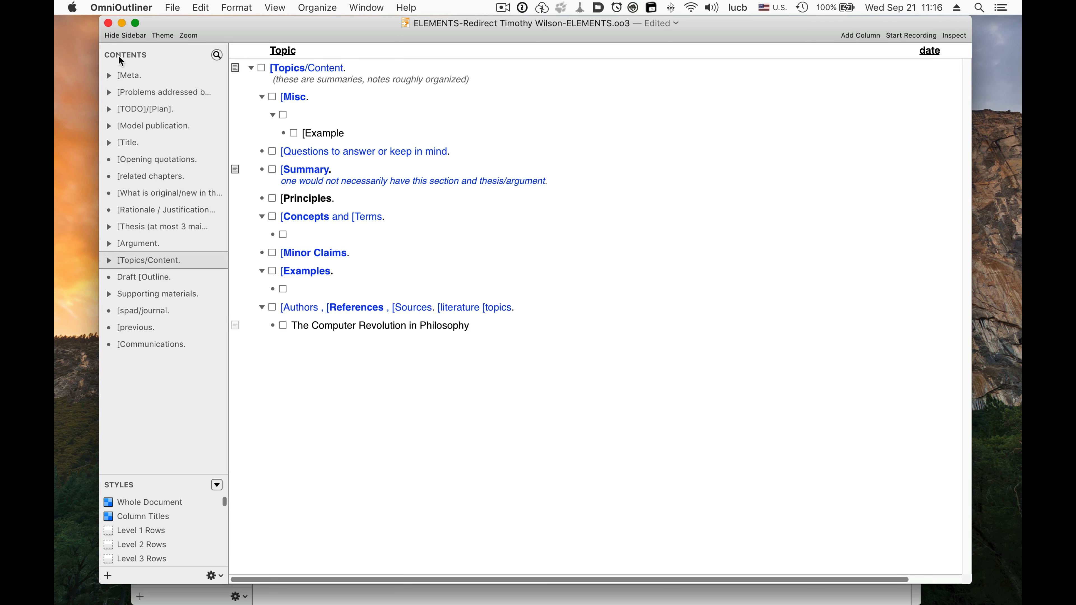
click(168, 280)
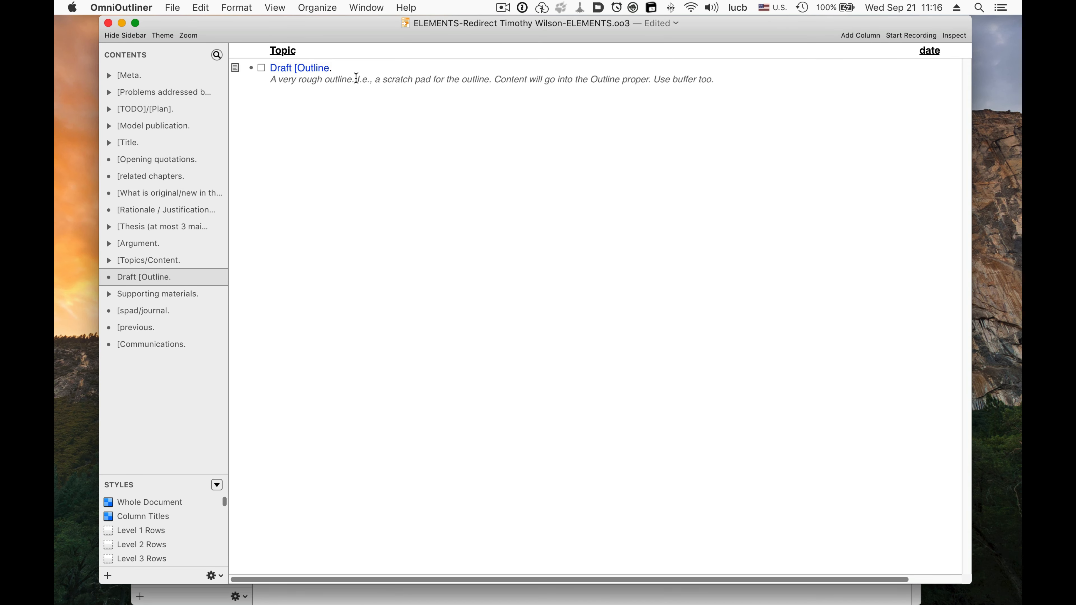
click(372, 71)
click(173, 296)
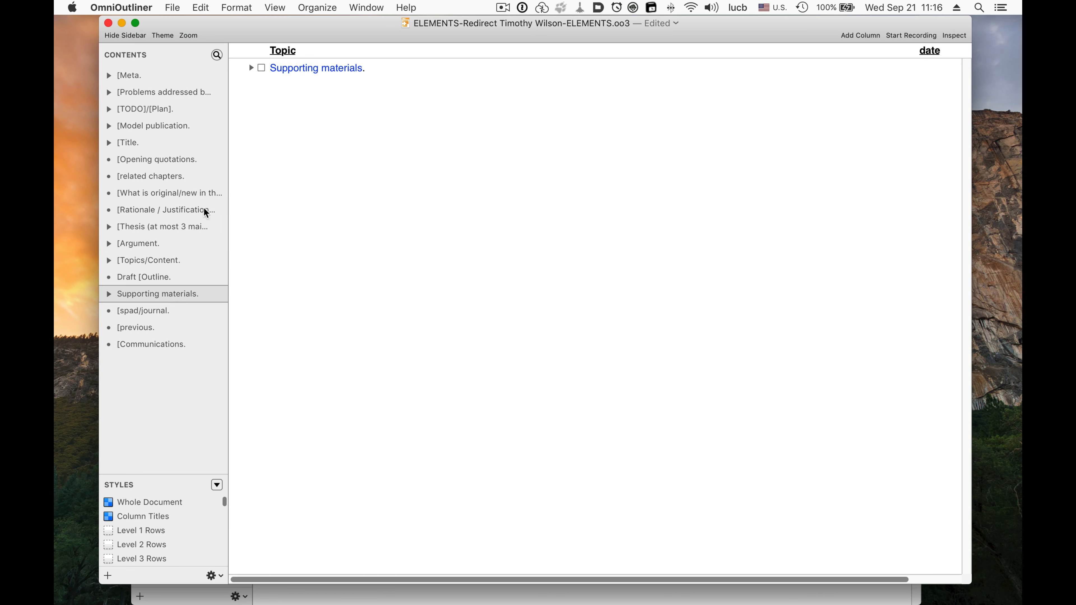
click(252, 66)
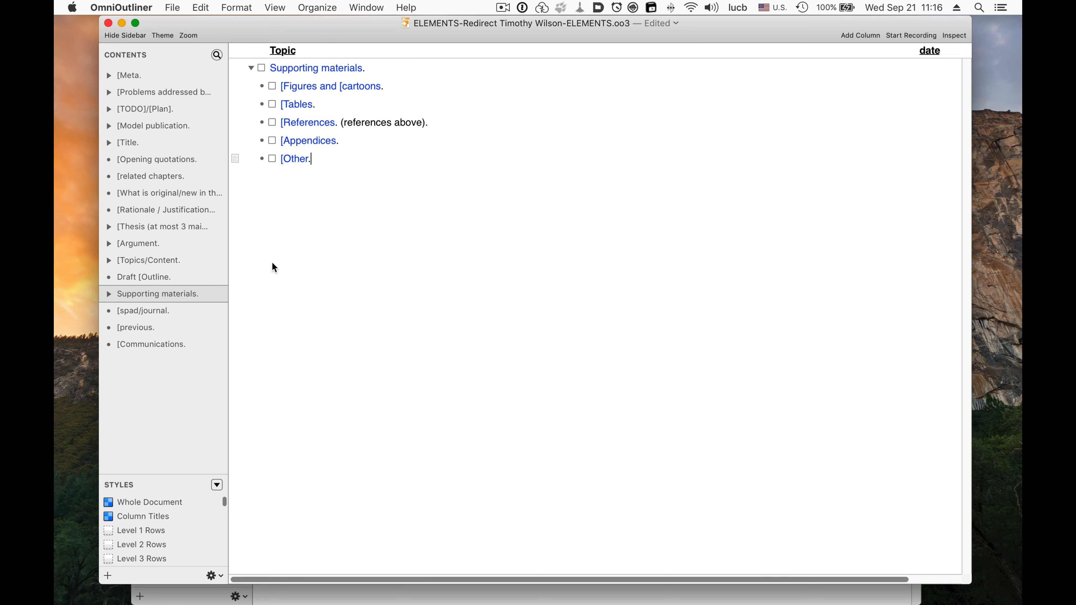
View the [spad/journal, [previous and [Communications sections each on its own, ending with the [Communications row selected
click(160, 311)
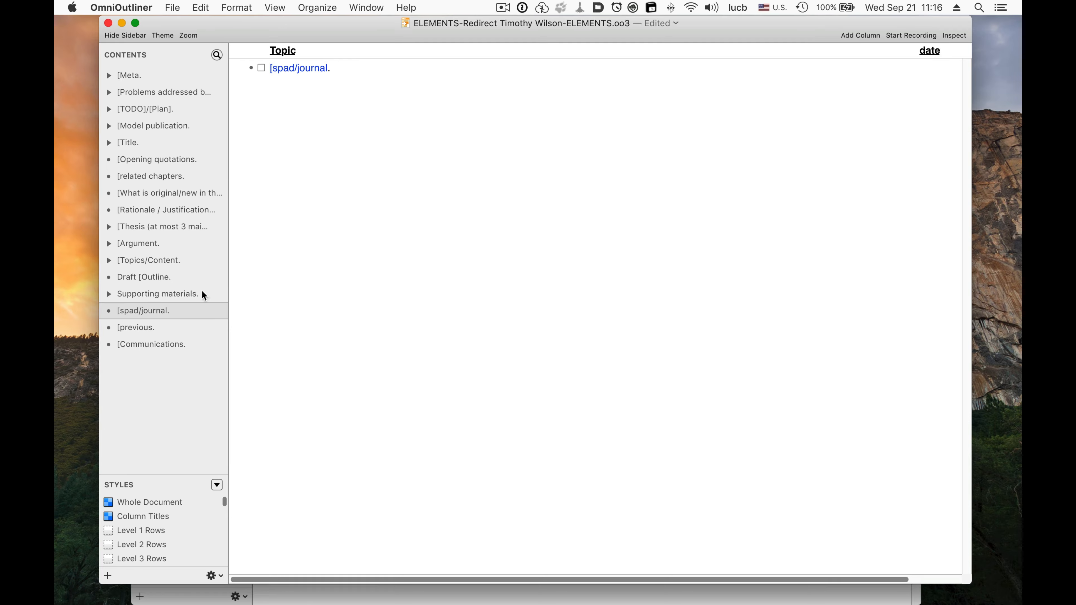
click(154, 333)
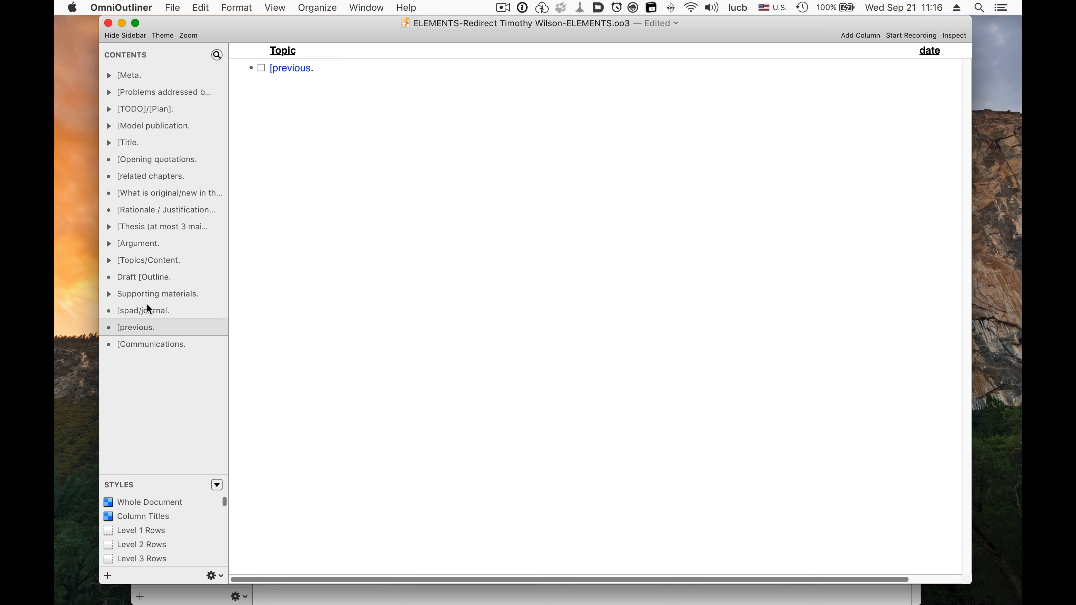
click(151, 310)
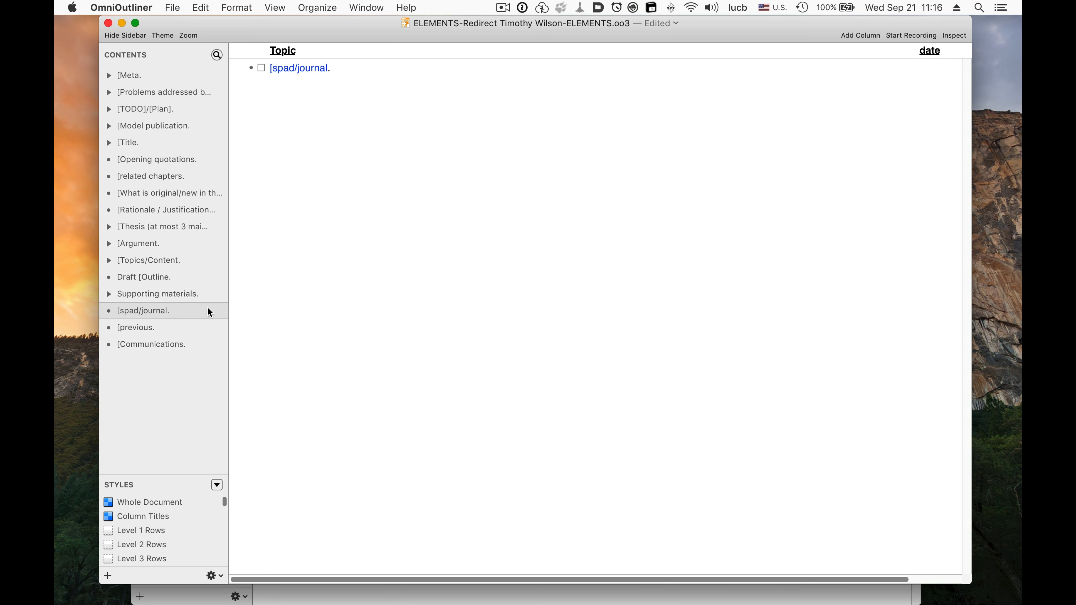
click(167, 325)
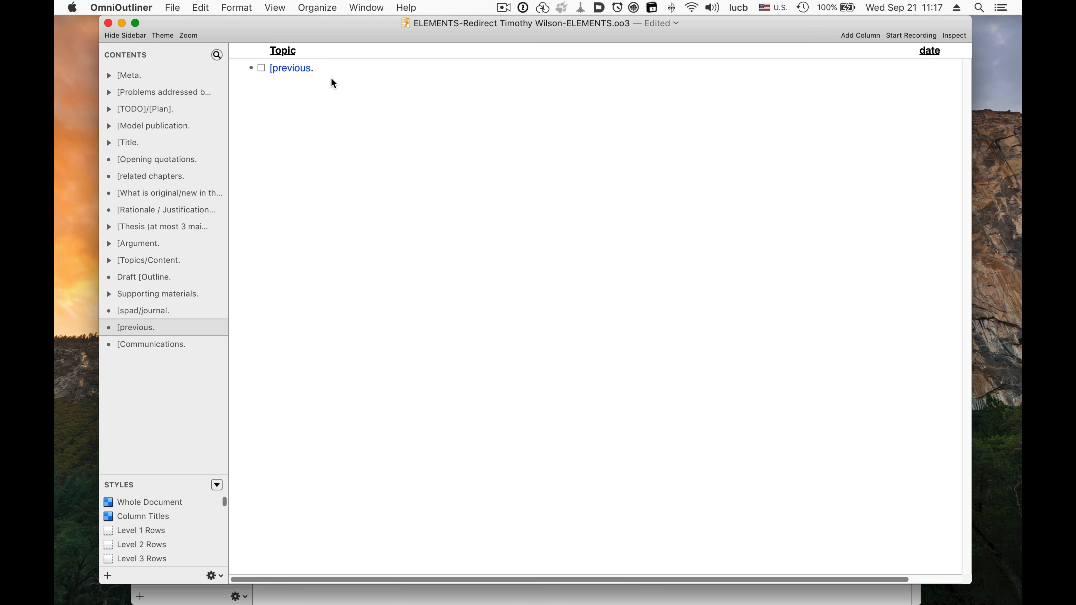
click(184, 349)
click(353, 72)
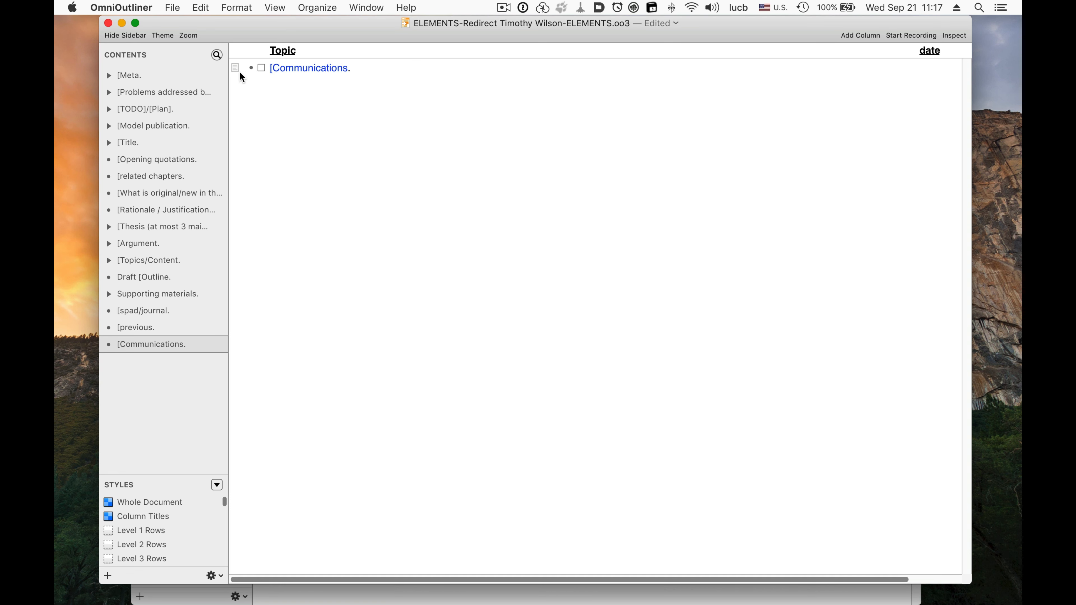
key(Escape)
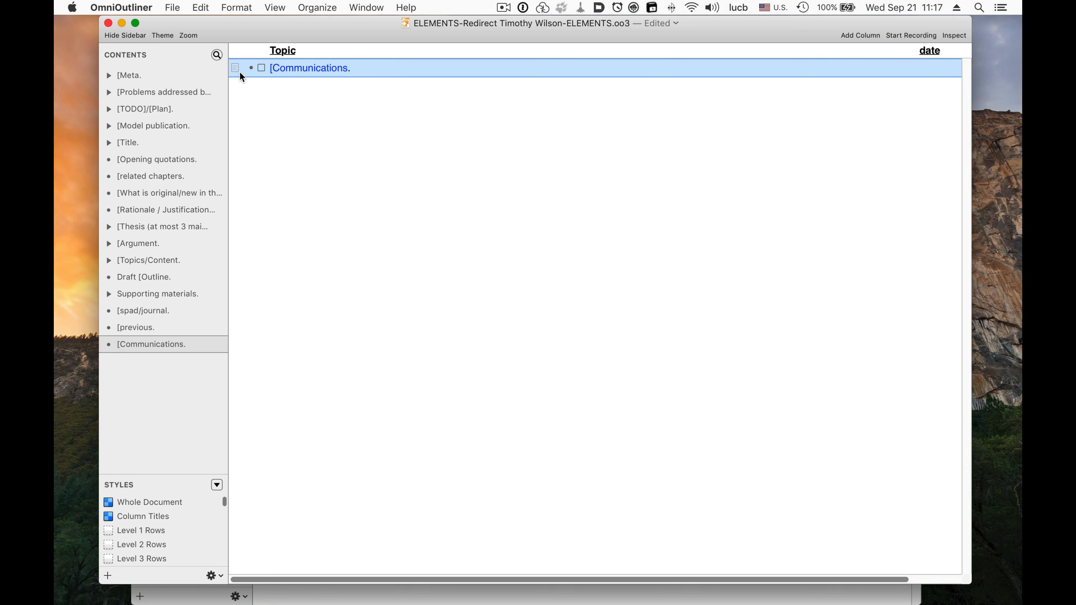
Show the full outline with all sections and collapse the [Topics/Content section
click(128, 51)
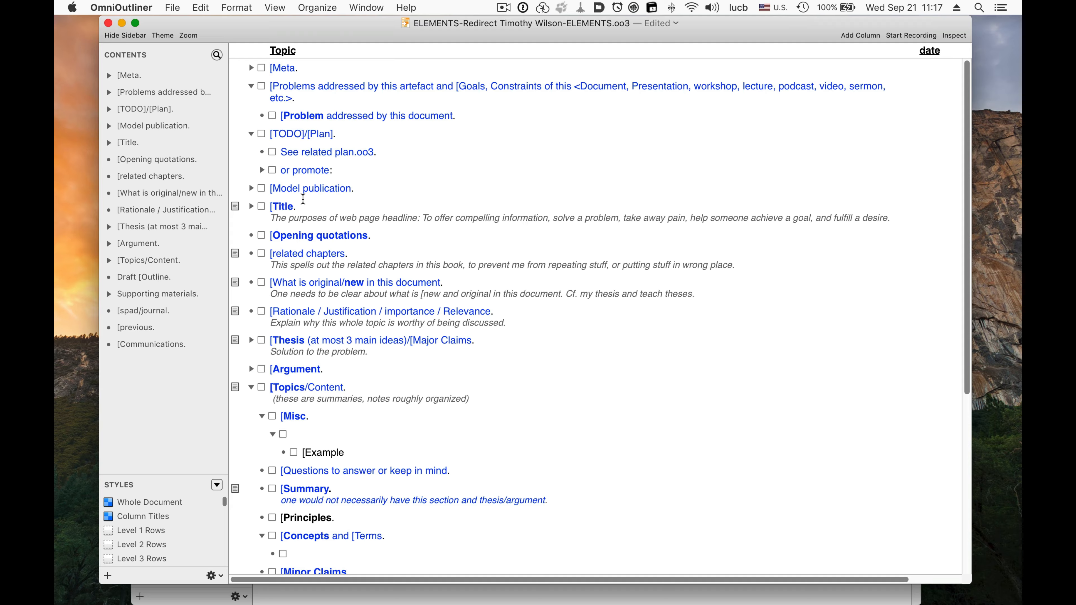
click(251, 388)
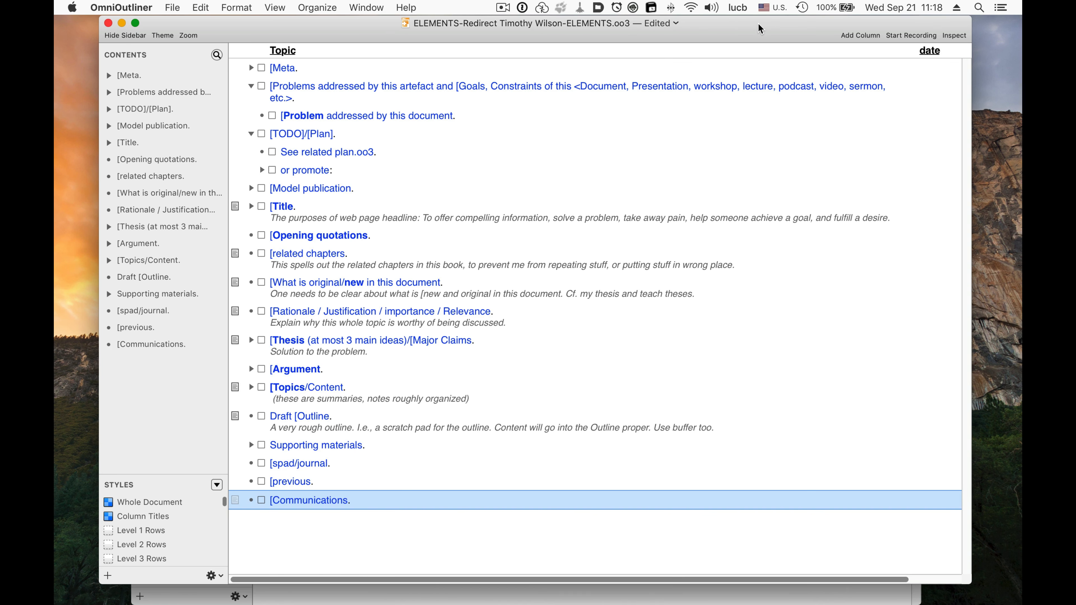